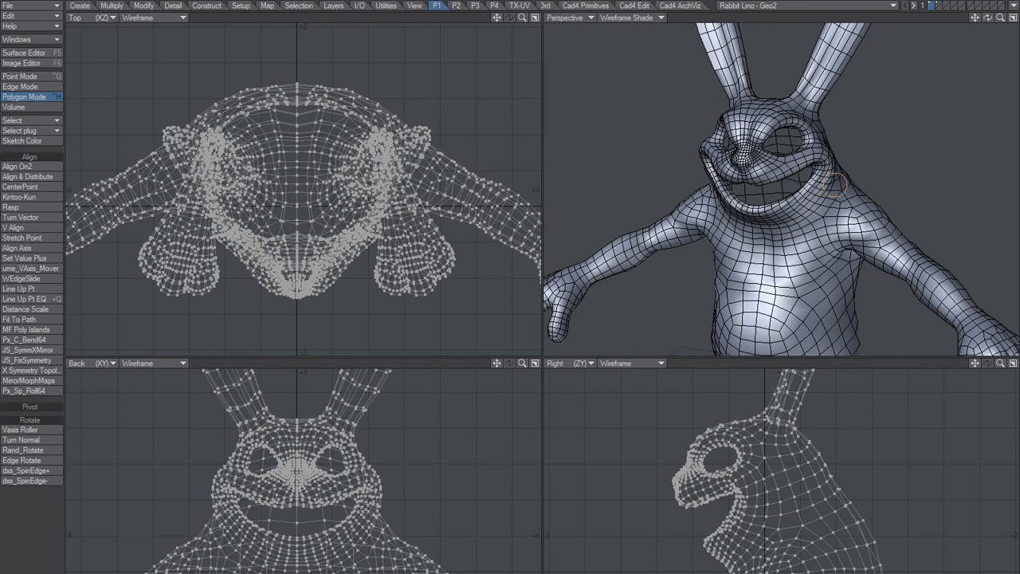
- Create a relative endomorph named W1_L for the rabbit mesh
{"action": "left_click_drag", "start_coordinate": [783, 164], "coordinate": [762, 211], "text": "alt+shift"}
{"action": "left_click_drag", "start_coordinate": [762, 210], "coordinate": [770, 163], "text": "alt"}
{"action": "mouse_move", "coordinate": [770, 163]}
{"action": "left_mouse_down", "text": "ctrl+alt"}
{"action": "mouse_move", "coordinate": [777, 154]}
{"action": "mouse_move", "coordinate": [756, 163]}
{"action": "left_mouse_up", "text": "ctrl+alt"}
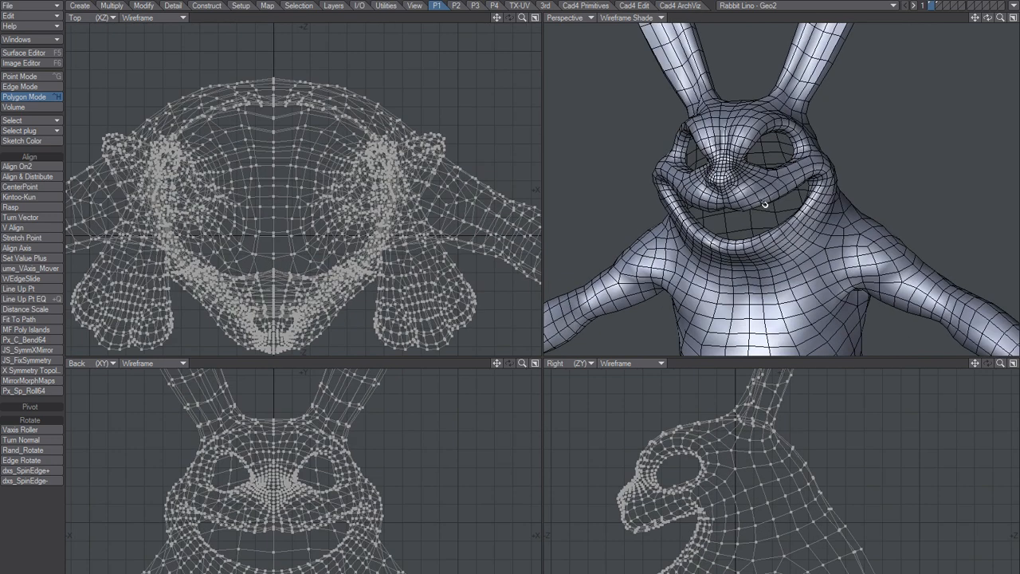
{"action": "key", "text": "ctrl+m"}
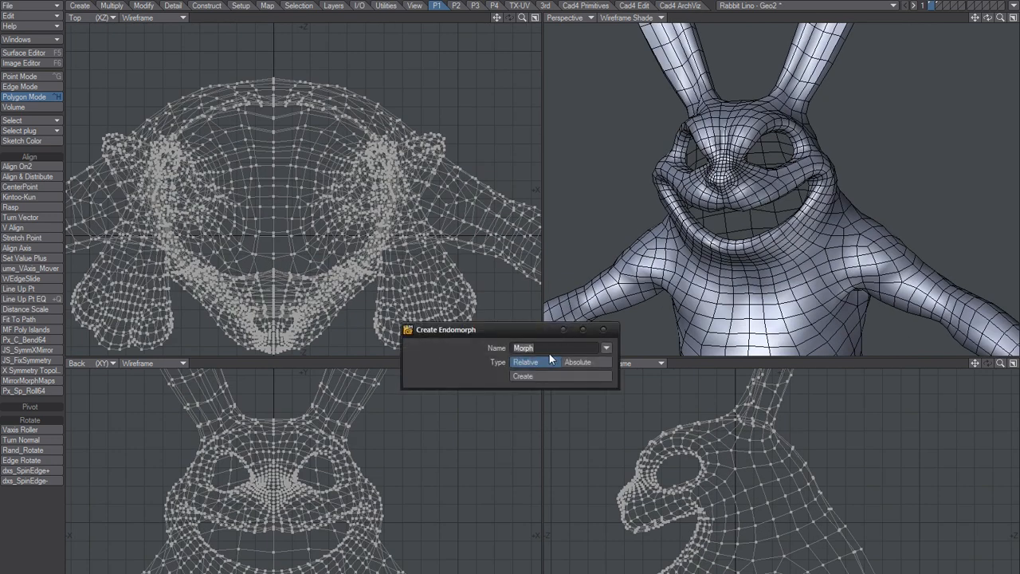
{"action": "type", "text": "W1_2"}
{"action": "key", "text": "BackSpace"}
{"action": "type", "text": "1_L"}
{"action": "key", "text": "Return"}
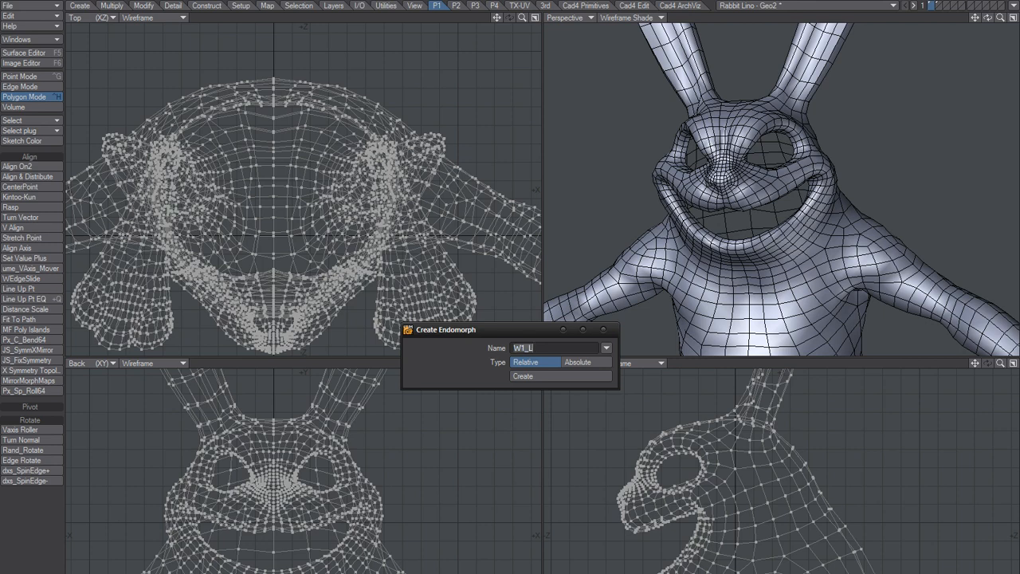
{"action": "left_click", "coordinate": [534, 378]}
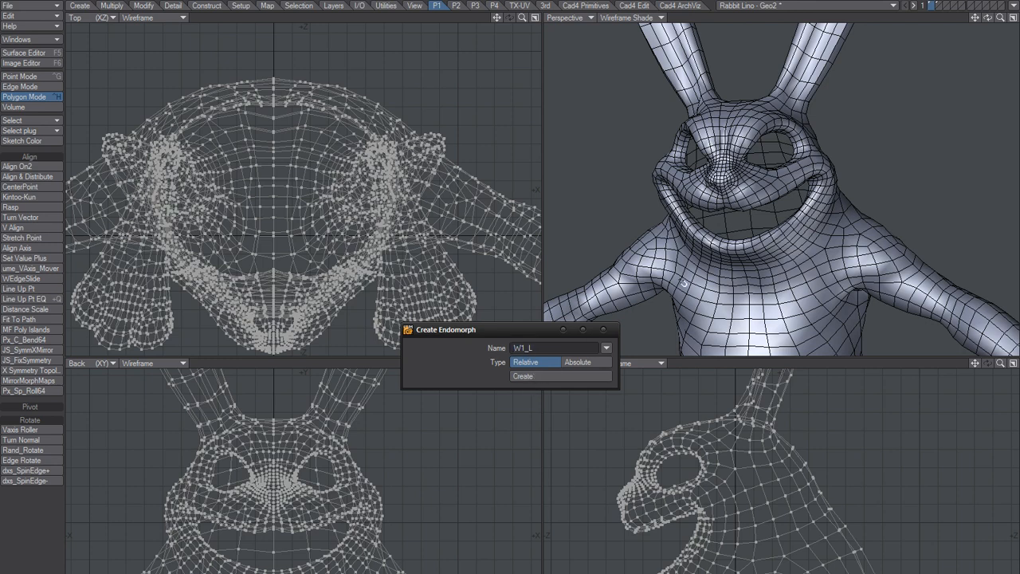
{"action": "left_click", "coordinate": [603, 331]}
- Reshape the face around the rabbit's left eye in the W1_L morph so the eye opening narrows
{"action": "scroll", "coordinate": [798, 174], "scroll_direction": "up", "scroll_amount": 3}
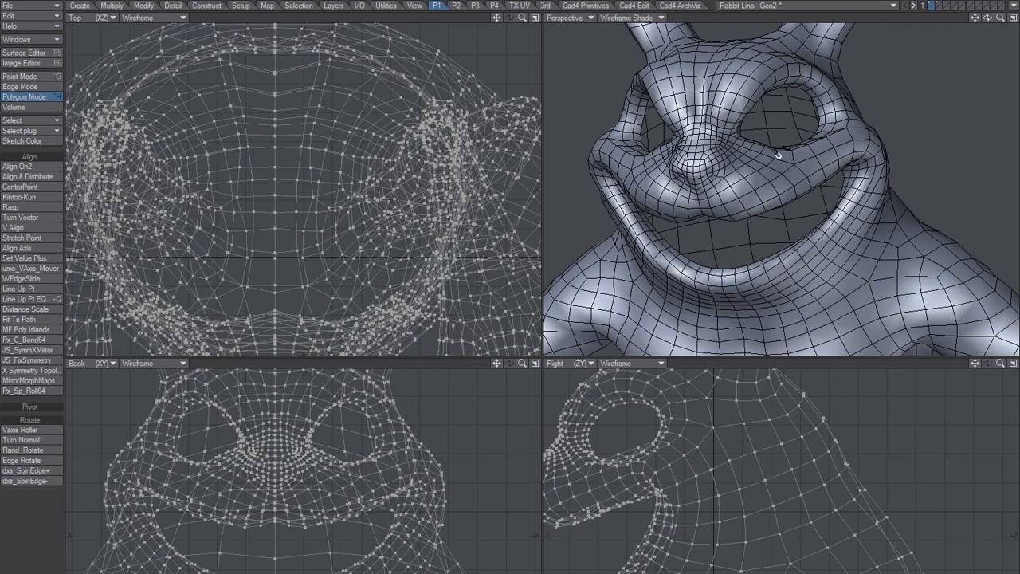
{"action": "left_click_drag", "start_coordinate": [790, 168], "coordinate": [757, 183]}
{"action": "scroll", "coordinate": [788, 147], "scroll_direction": "down", "scroll_amount": 3}
{"action": "left_click_drag", "start_coordinate": [757, 184], "coordinate": [739, 174], "text": "alt"}
{"action": "left_click_drag", "start_coordinate": [751, 216], "coordinate": [745, 200], "text": "alt"}
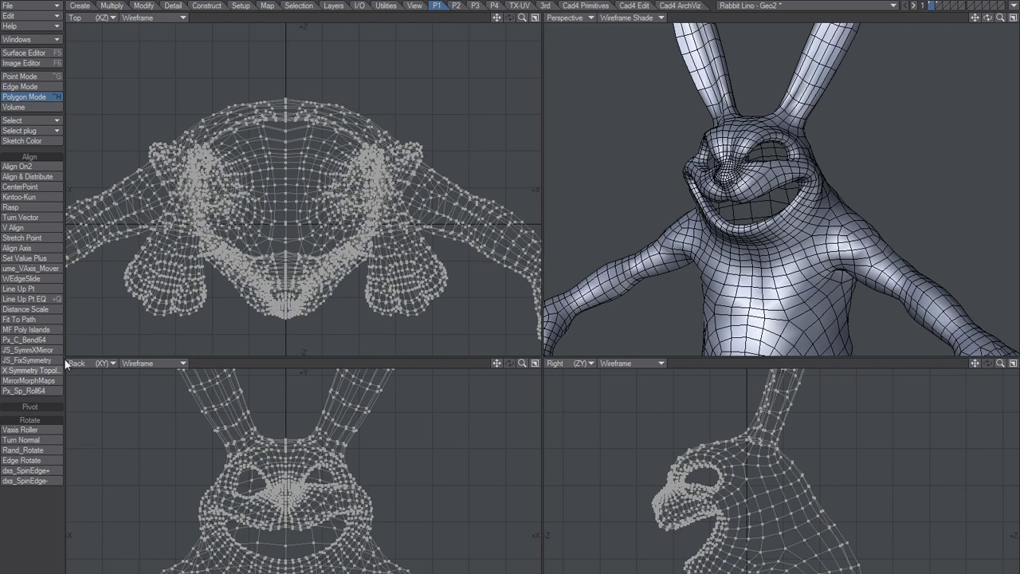
- Try to mirror the morph maps from +X to -X, replacing _L with _R in their names
{"action": "left_click", "coordinate": [44, 382]}
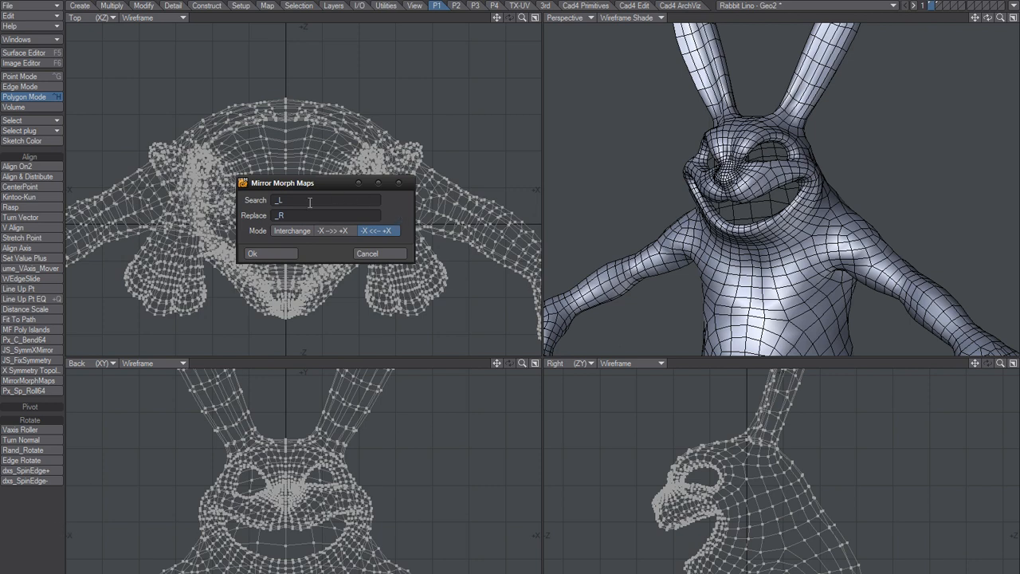
{"action": "left_click", "coordinate": [270, 200]}
{"action": "key", "text": "Tab"}
{"action": "left_click", "coordinate": [276, 255]}
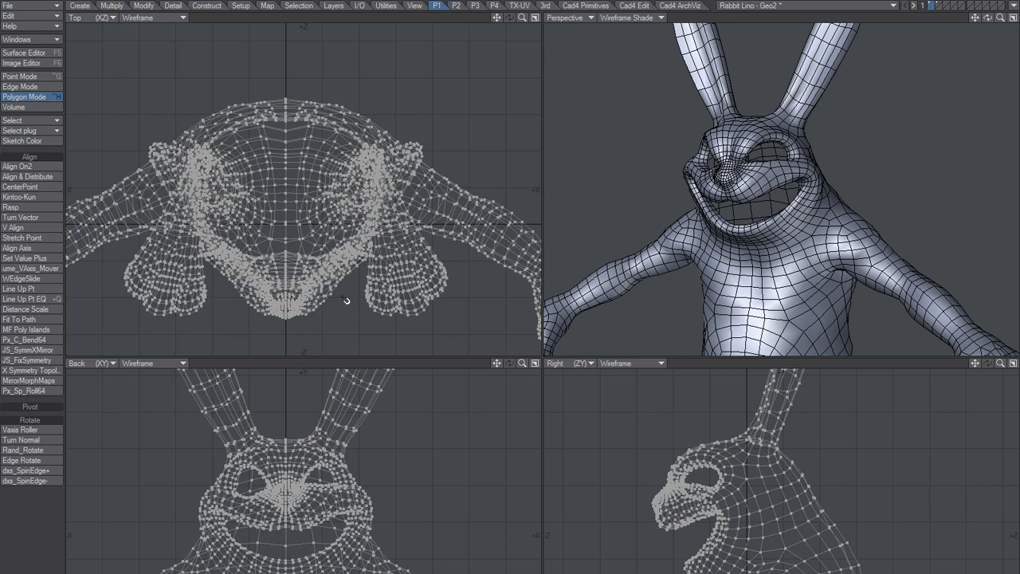
- Deselect the W1_L morph in the vertex maps, and mirror the _L morph maps to _R using the -X <<- +X mode
{"action": "key", "text": "ctrl+F2"}
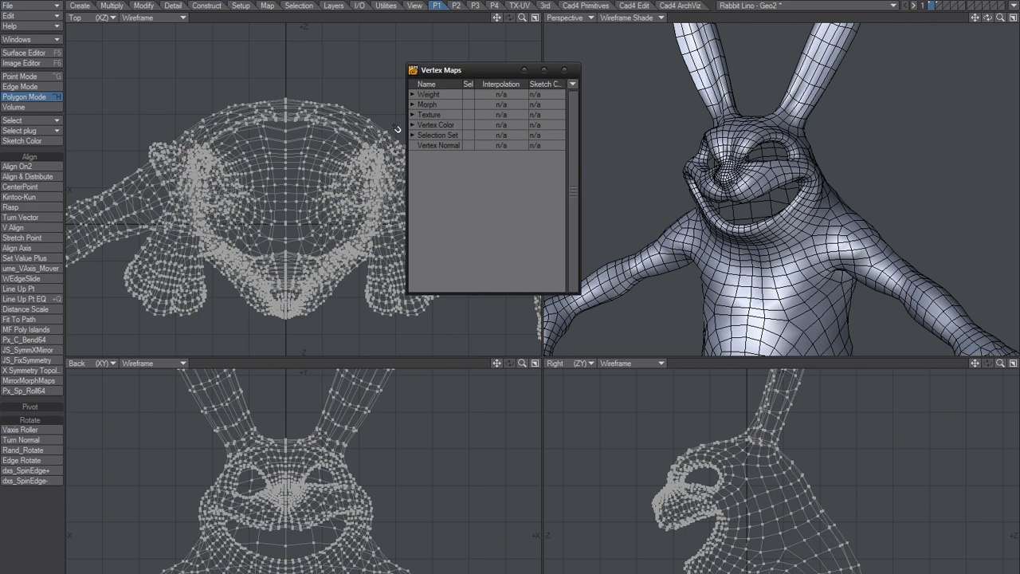
{"action": "left_click", "coordinate": [412, 104]}
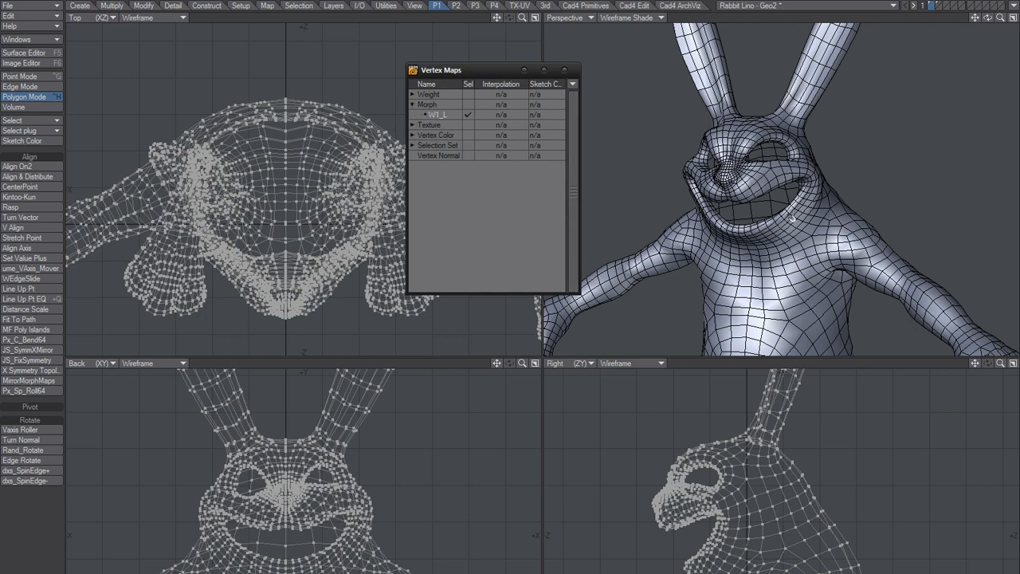
{"action": "left_click_drag", "start_coordinate": [764, 213], "coordinate": [765, 241], "text": "alt"}
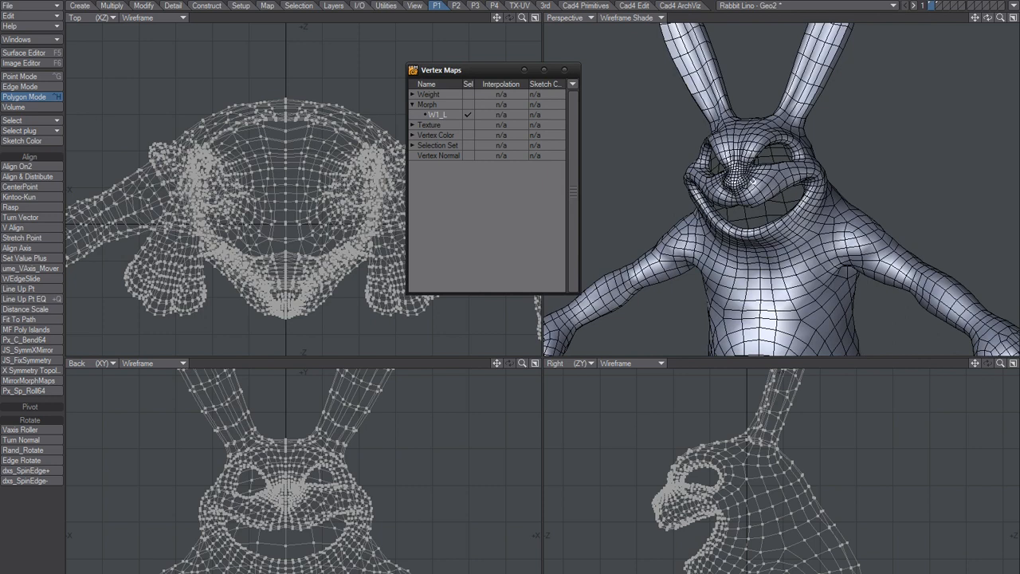
{"action": "left_click", "coordinate": [442, 114]}
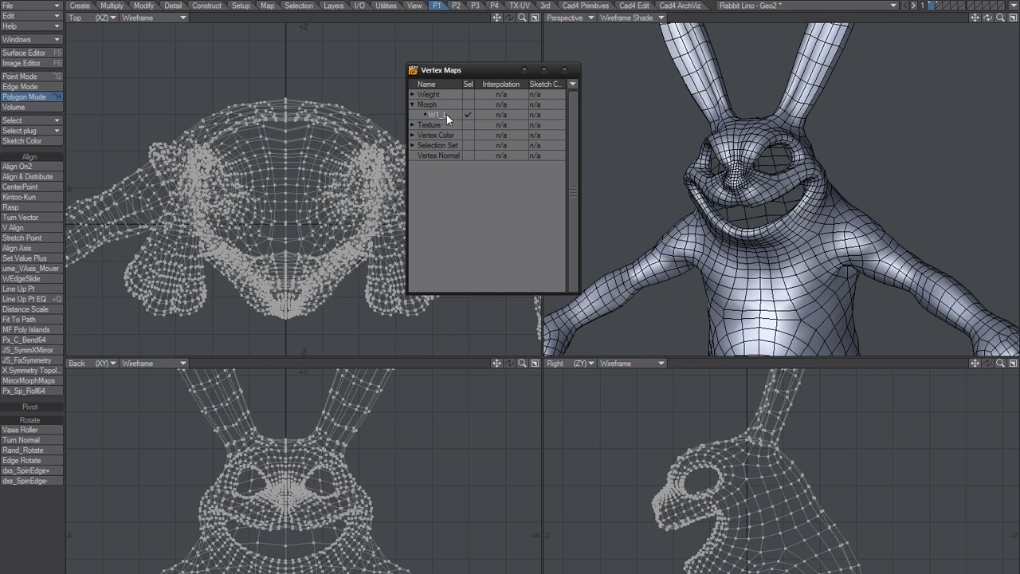
{"action": "left_click", "coordinate": [445, 115]}
{"action": "left_click", "coordinate": [442, 114]}
{"action": "left_click", "coordinate": [442, 114]}
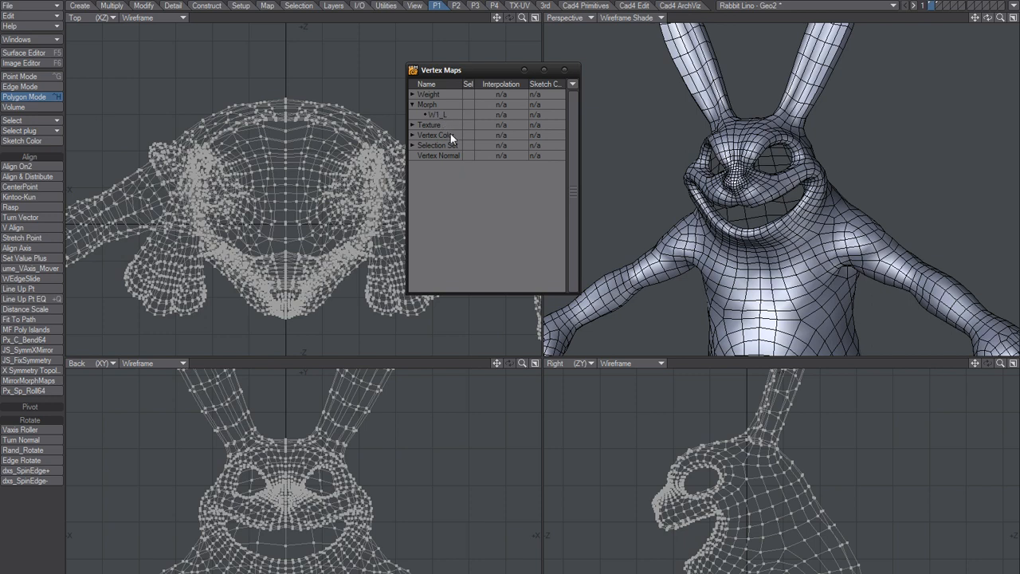
{"action": "left_click", "coordinate": [45, 380]}
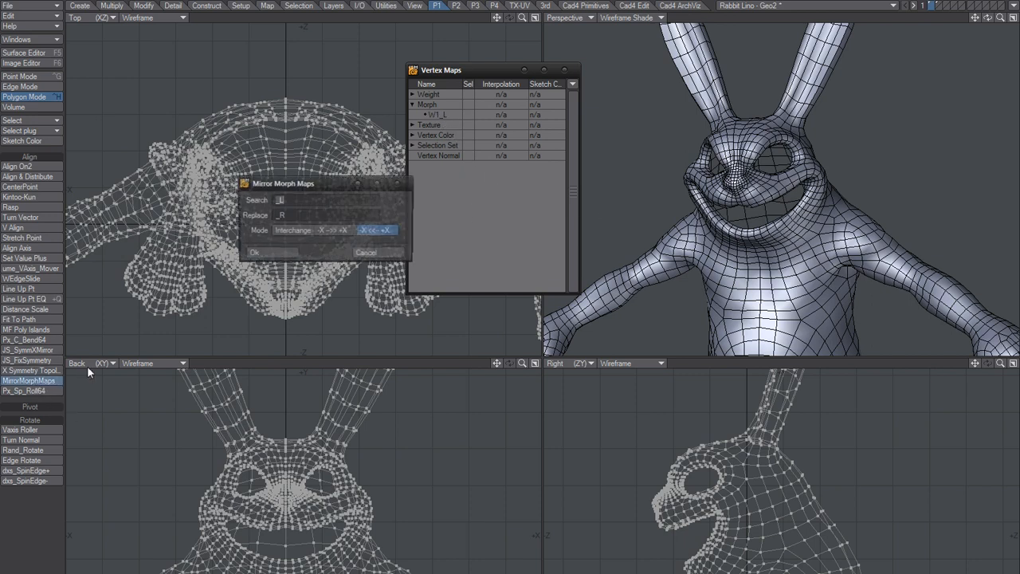
{"action": "left_click", "coordinate": [275, 253]}
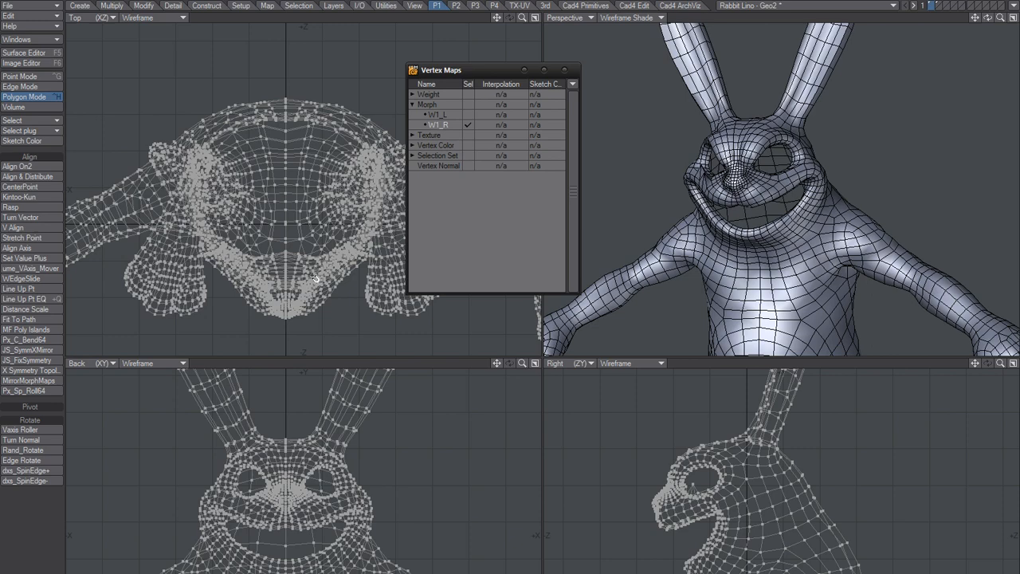
- Close the vertex map list and examine the mirrored W1_R morph around the rabbit's eyes and mouth
{"action": "left_click", "coordinate": [566, 71]}
{"action": "scroll", "coordinate": [743, 204], "scroll_direction": "up", "scroll_amount": 5}
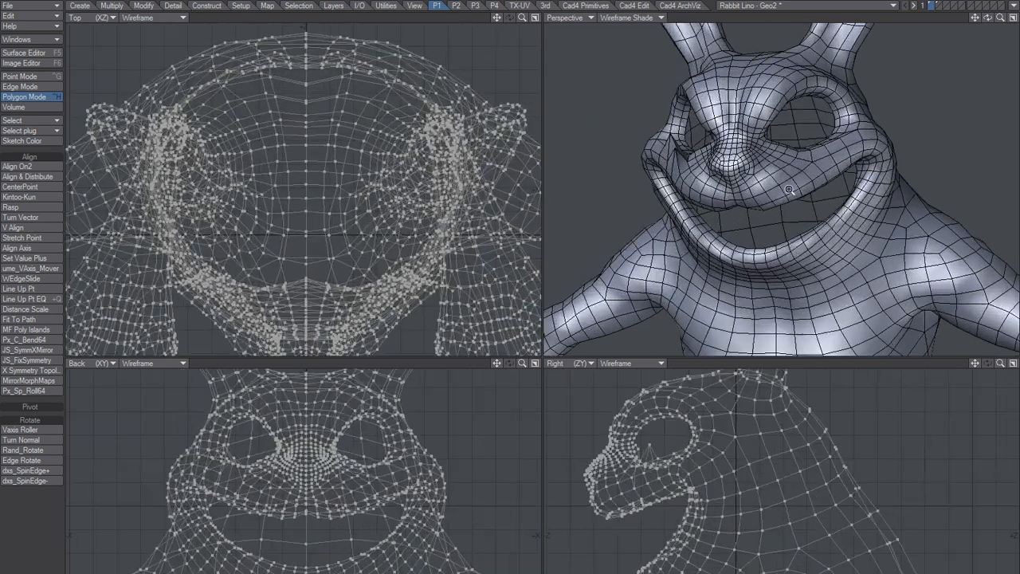
{"action": "left_click_drag", "start_coordinate": [742, 204], "coordinate": [824, 209], "text": "alt"}
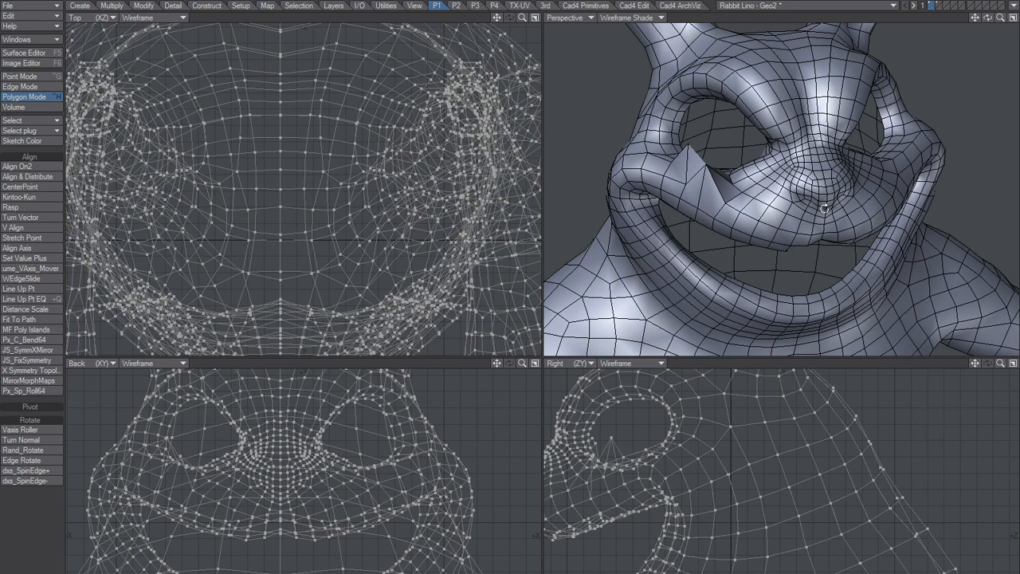
{"action": "left_click_drag", "start_coordinate": [824, 209], "coordinate": [754, 157], "text": "alt"}
{"action": "scroll", "coordinate": [821, 198], "scroll_direction": "down", "scroll_amount": 5}
{"action": "scroll", "coordinate": [720, 201], "scroll_direction": "up", "scroll_amount": 3}
{"action": "scroll", "coordinate": [742, 204], "scroll_direction": "down", "scroll_amount": 4}
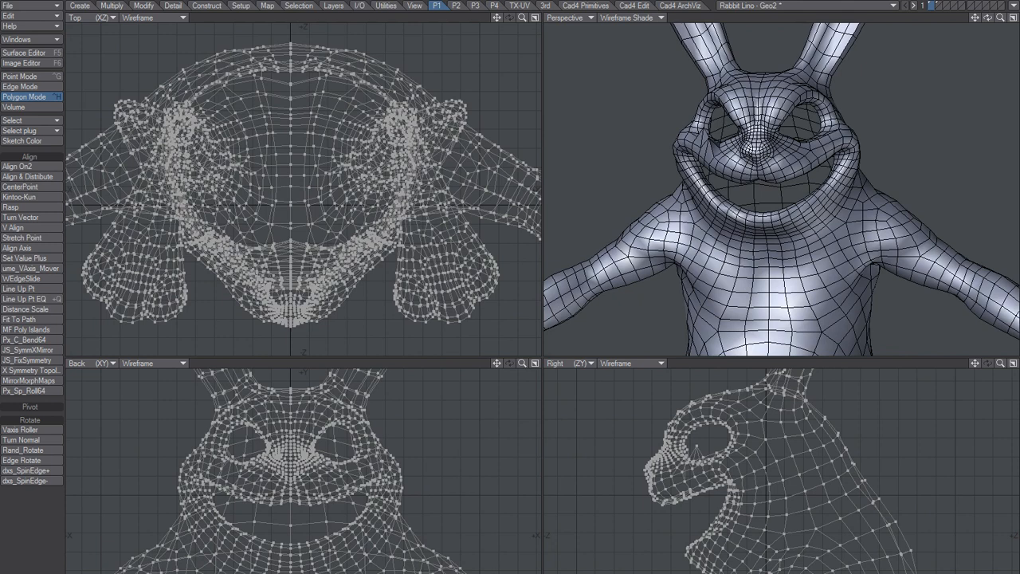
{"action": "left_click_drag", "start_coordinate": [757, 159], "coordinate": [715, 185], "text": "alt+shift"}
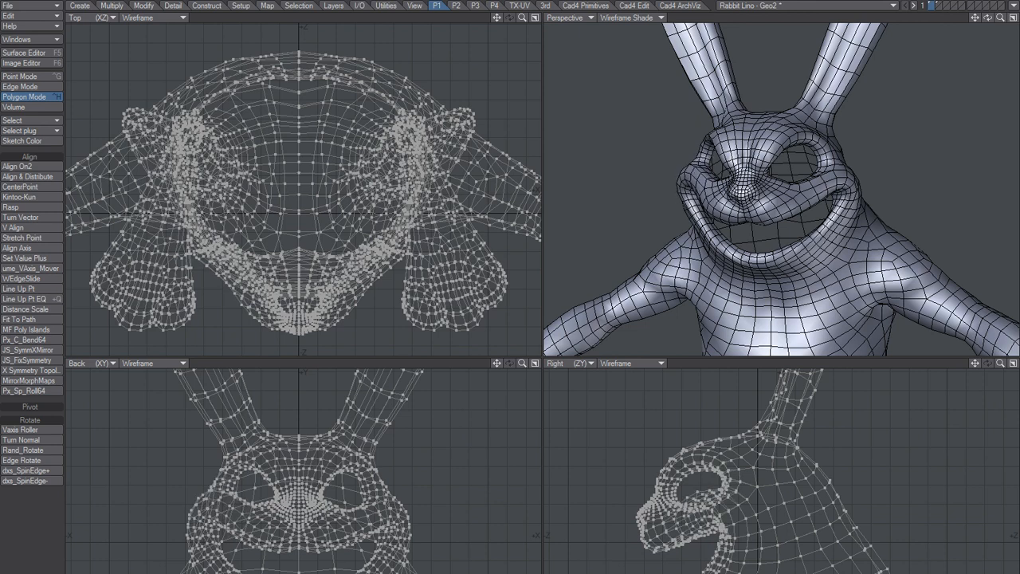
{"action": "left_click_drag", "start_coordinate": [703, 230], "coordinate": [746, 213]}
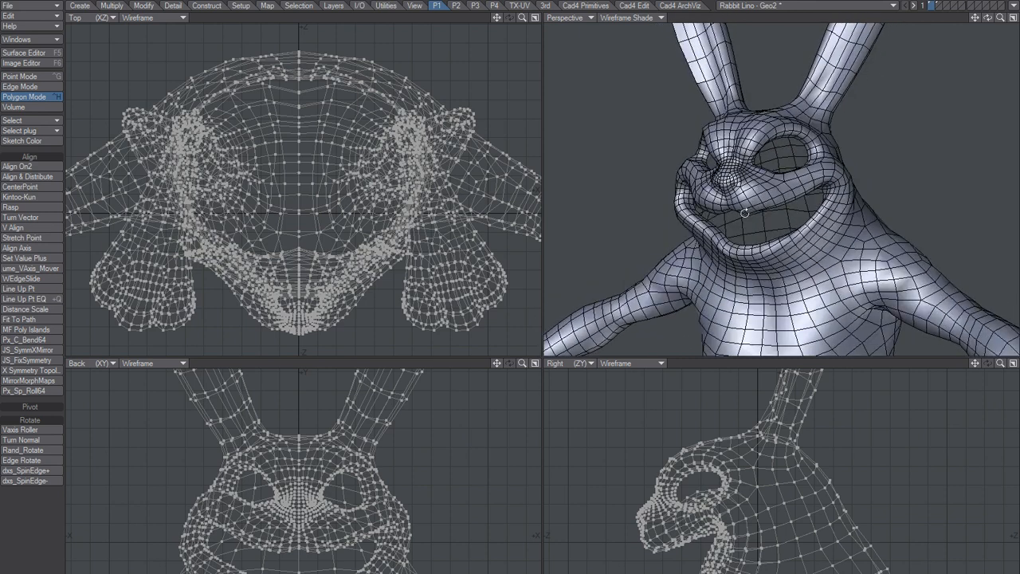
- Switch to the second layer's rabbit mesh and create a relative endomorph named B1_L
{"action": "left_click", "coordinate": [939, 3]}
{"action": "left_click_drag", "start_coordinate": [759, 211], "coordinate": [798, 214], "text": "alt"}
{"action": "left_click_drag", "start_coordinate": [799, 214], "coordinate": [761, 240], "text": "ctrl+alt"}
{"action": "left_click_drag", "start_coordinate": [761, 239], "coordinate": [800, 172], "text": "alt+shift"}
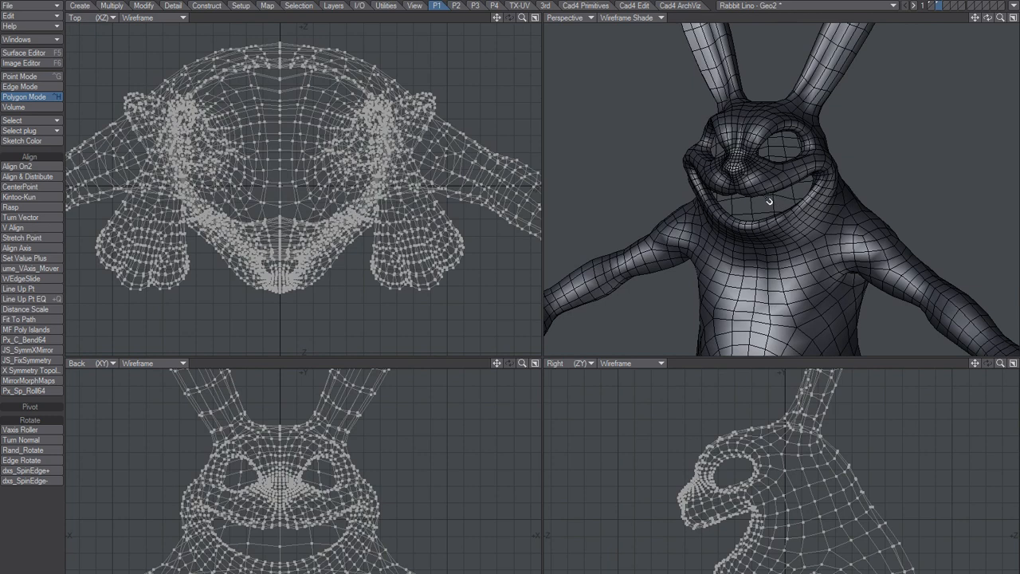
{"action": "key", "text": "ctrl+m"}
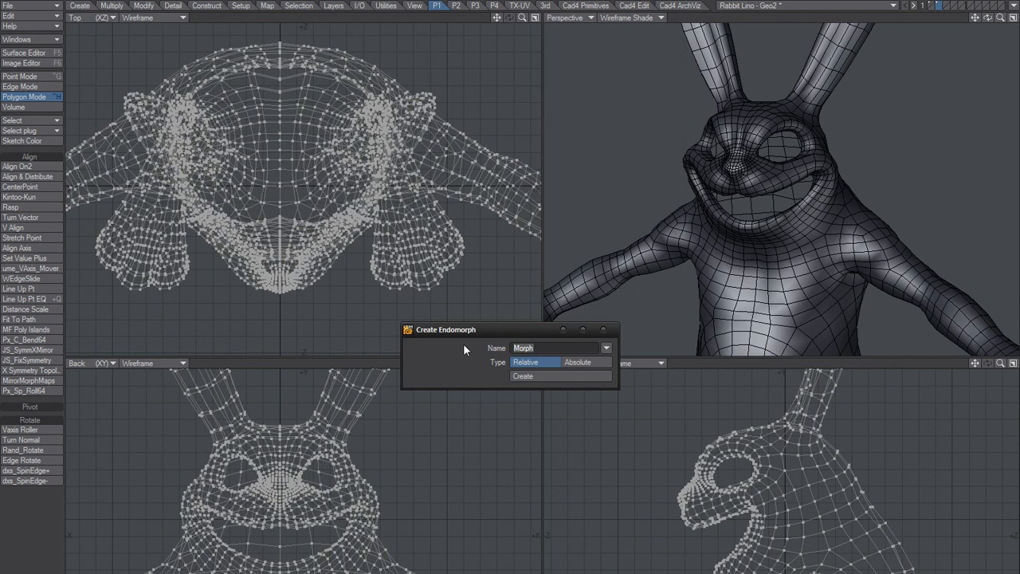
{"action": "type", "text": "B1_L"}
{"action": "left_click", "coordinate": [603, 330]}
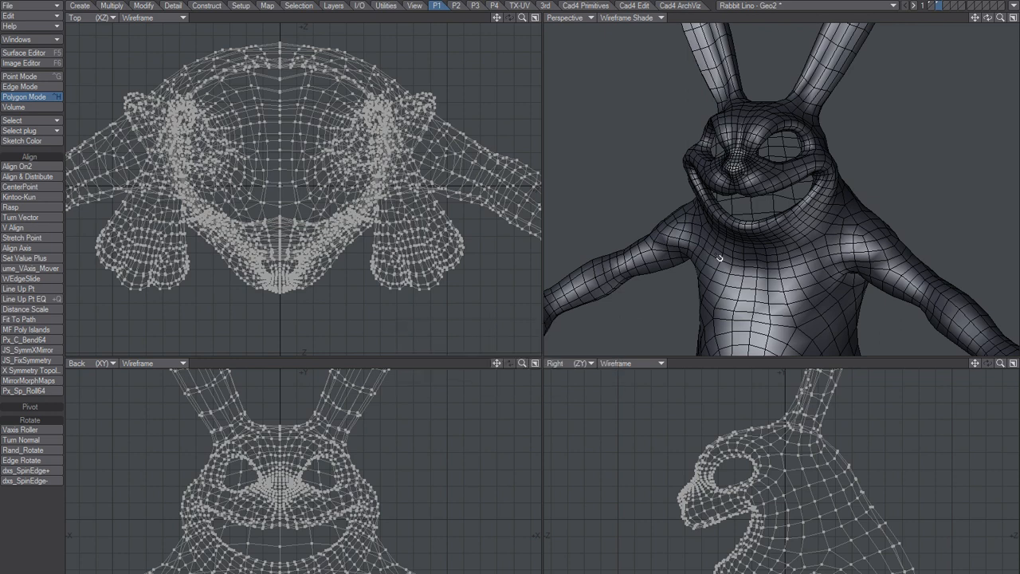
- Shape the B1_L morph by bulging the cheek and upper lip below the rabbit's left eye
{"action": "scroll", "coordinate": [722, 257], "scroll_direction": "up", "scroll_amount": 3}
{"action": "left_click_drag", "start_coordinate": [790, 205], "coordinate": [805, 158], "text": "alt"}
{"action": "key", "text": "g"}
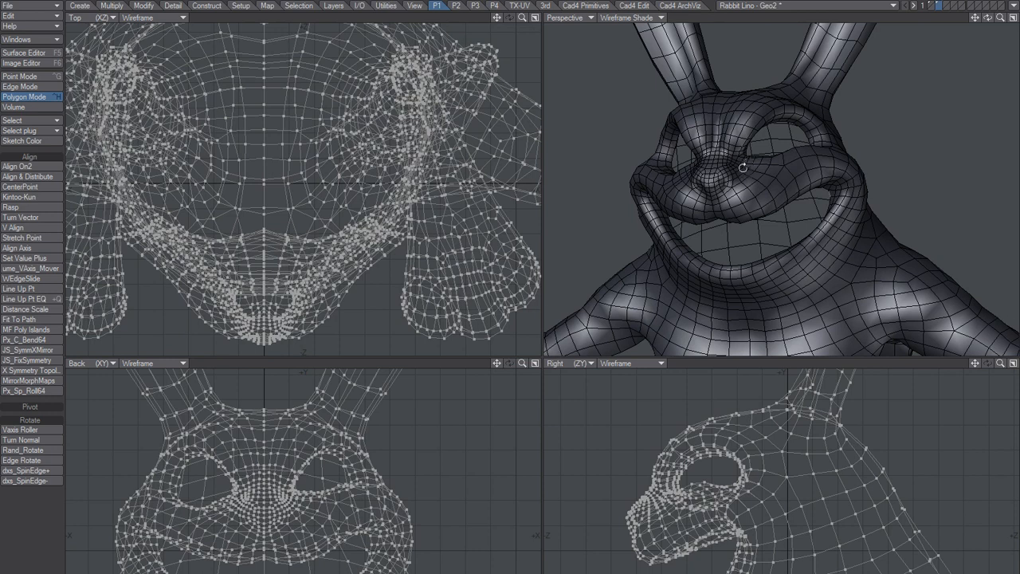
{"action": "left_click_drag", "start_coordinate": [745, 167], "coordinate": [775, 206], "text": "alt"}
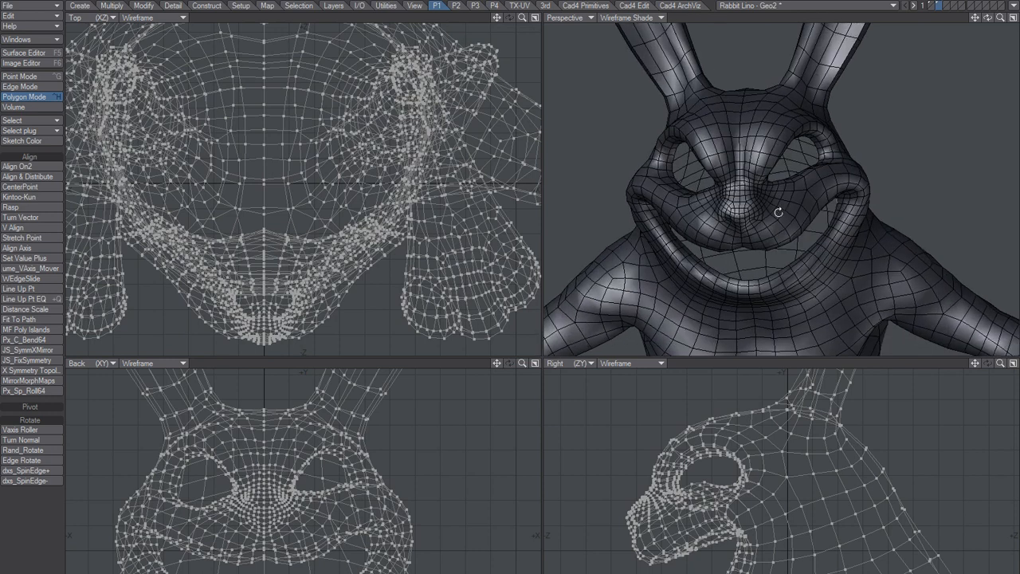
- Deselect the B1_L morph in the vertex maps, and mirror the _L maps to _R from +X to -X
{"action": "left_click", "coordinate": [40, 382]}
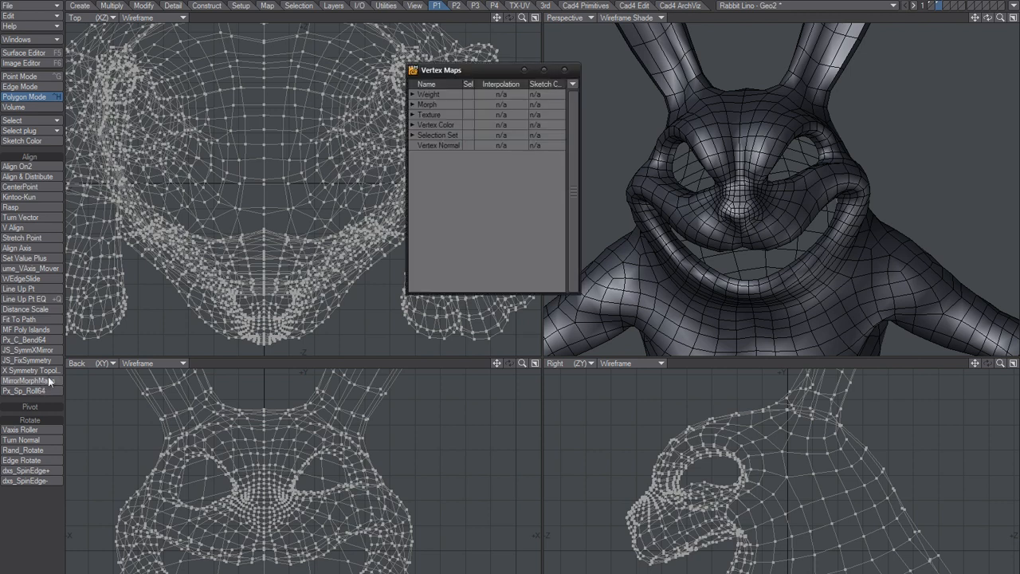
{"action": "left_click", "coordinate": [413, 104]}
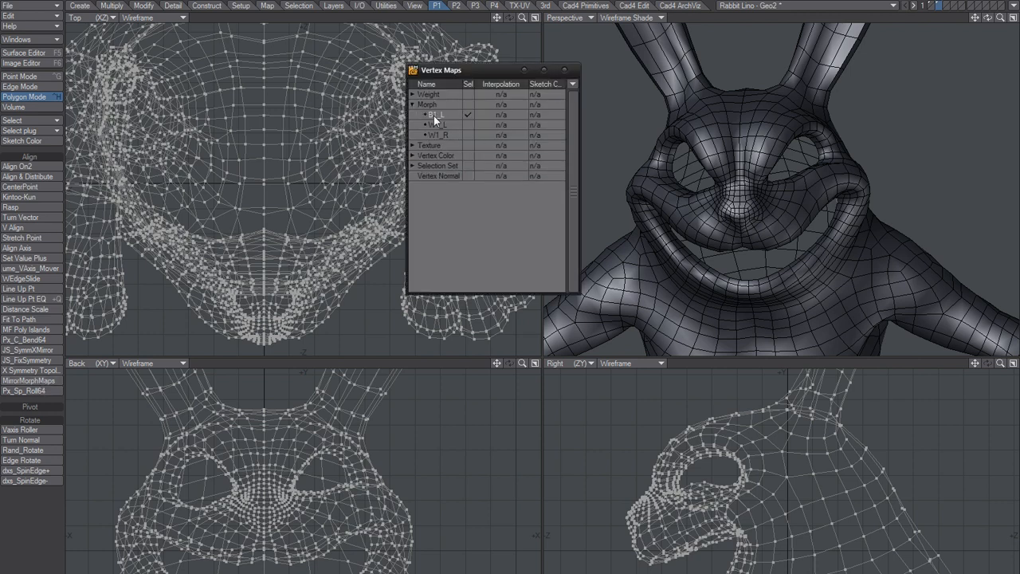
{"action": "left_click", "coordinate": [435, 115]}
{"action": "left_click", "coordinate": [441, 112]}
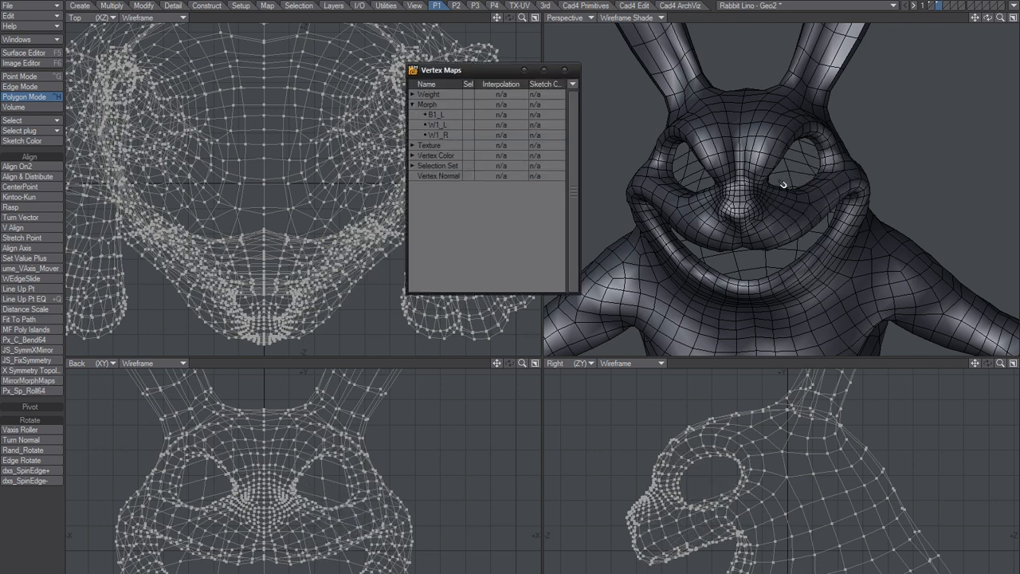
{"action": "left_click_drag", "start_coordinate": [796, 186], "coordinate": [742, 220], "text": "alt"}
{"action": "left_click", "coordinate": [37, 379]}
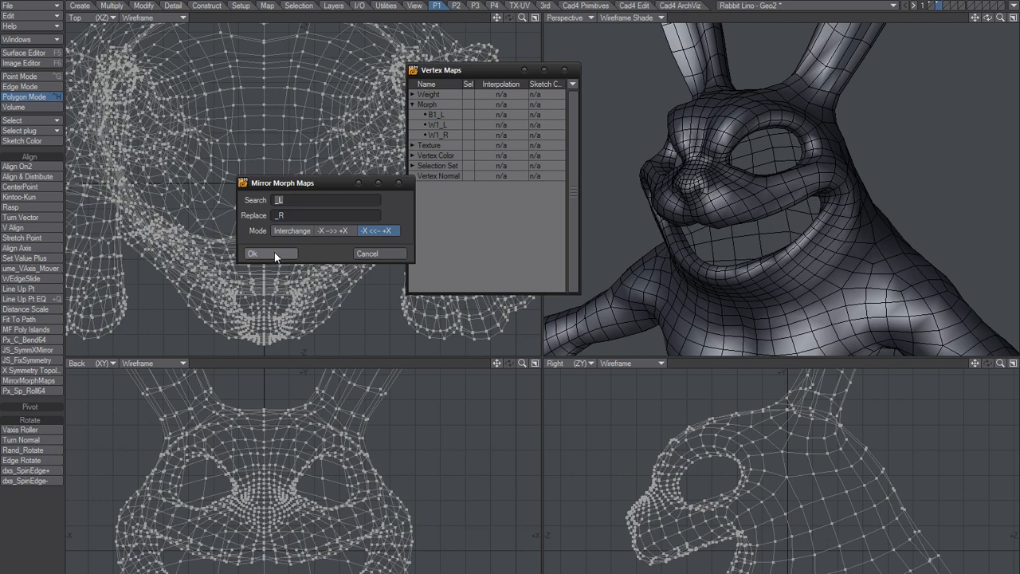
{"action": "left_click", "coordinate": [279, 252]}
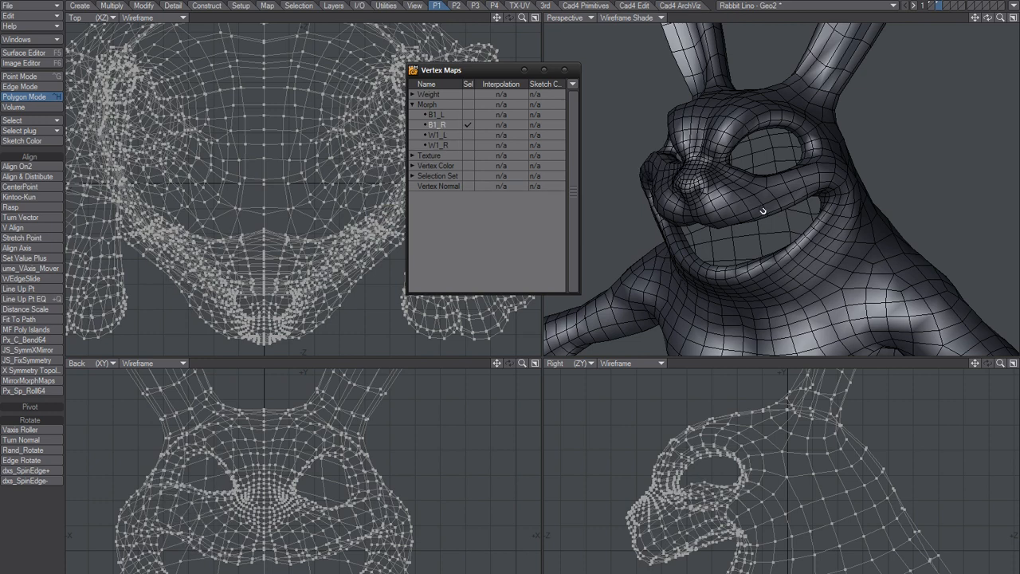
- Create another relative endomorph named B2_L, basing its name on the existing B1_L map
{"action": "left_click_drag", "start_coordinate": [763, 211], "coordinate": [788, 195], "text": "alt"}
{"action": "left_click_drag", "start_coordinate": [783, 213], "coordinate": [777, 212], "text": "alt"}
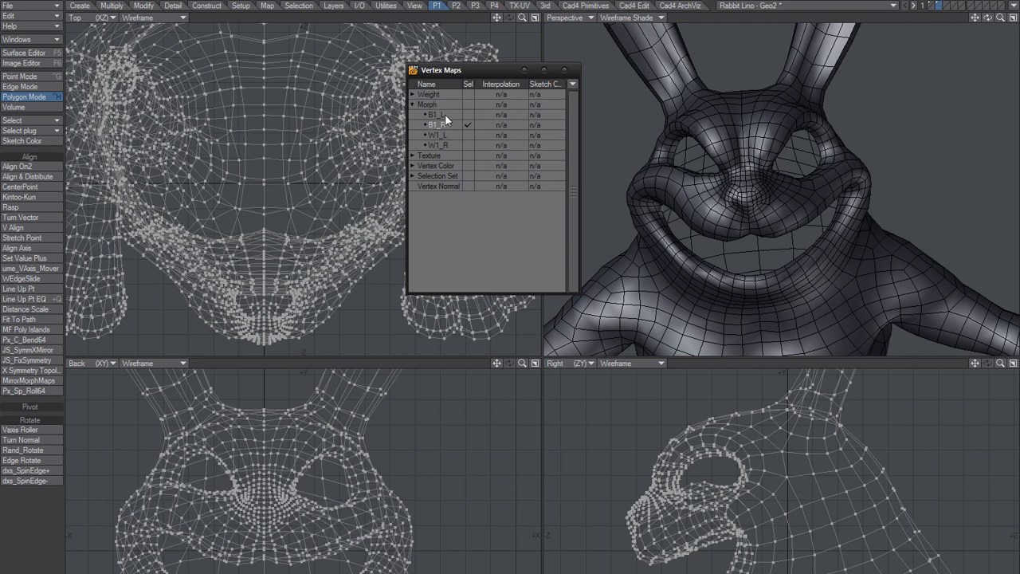
{"action": "left_click_drag", "start_coordinate": [770, 186], "coordinate": [708, 181], "text": "alt"}
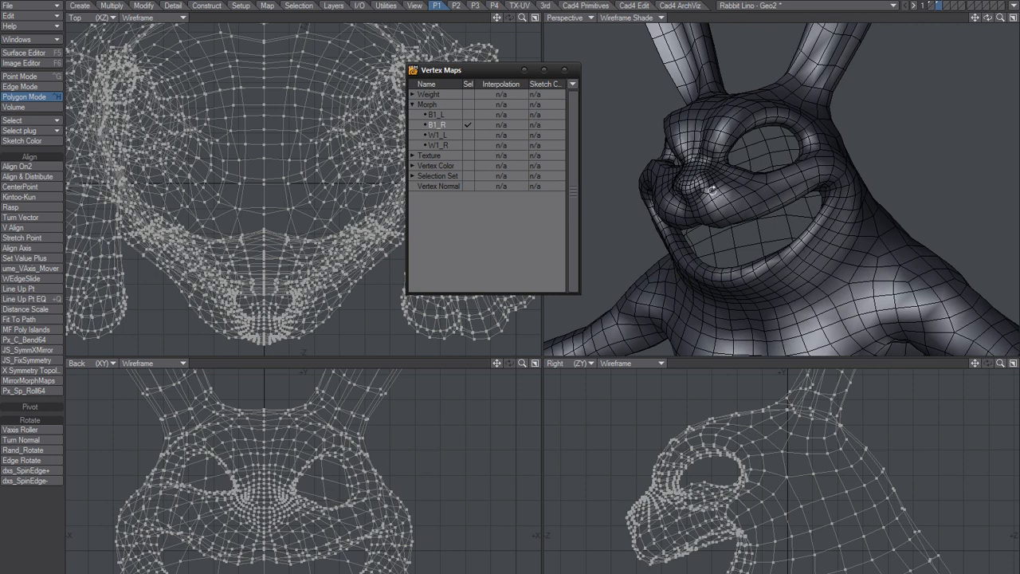
{"action": "key", "text": "ctrl+m"}
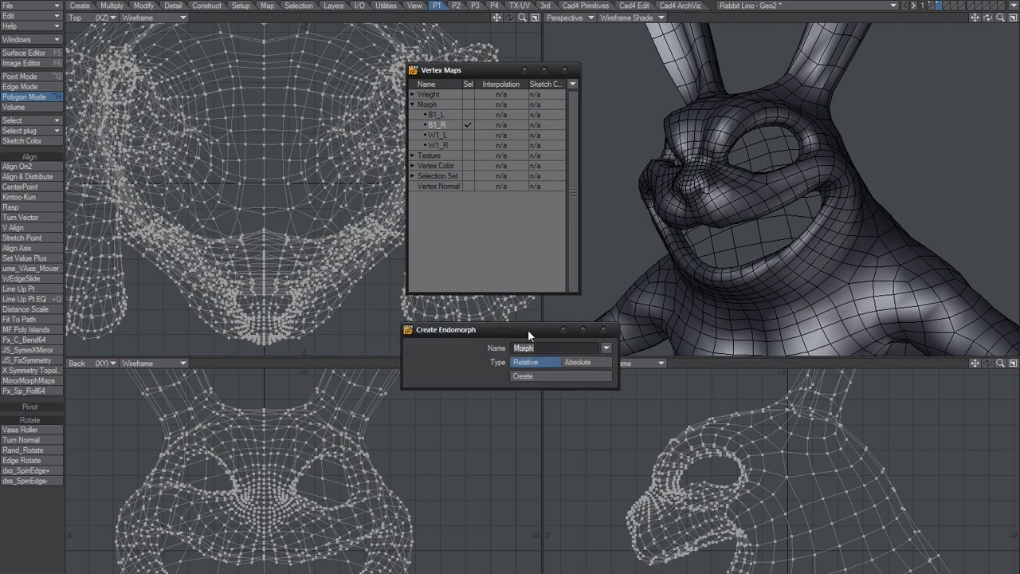
{"action": "left_click_drag", "start_coordinate": [520, 332], "coordinate": [522, 245]}
{"action": "left_click", "coordinate": [610, 243]}
{"action": "left_click", "coordinate": [611, 256]}
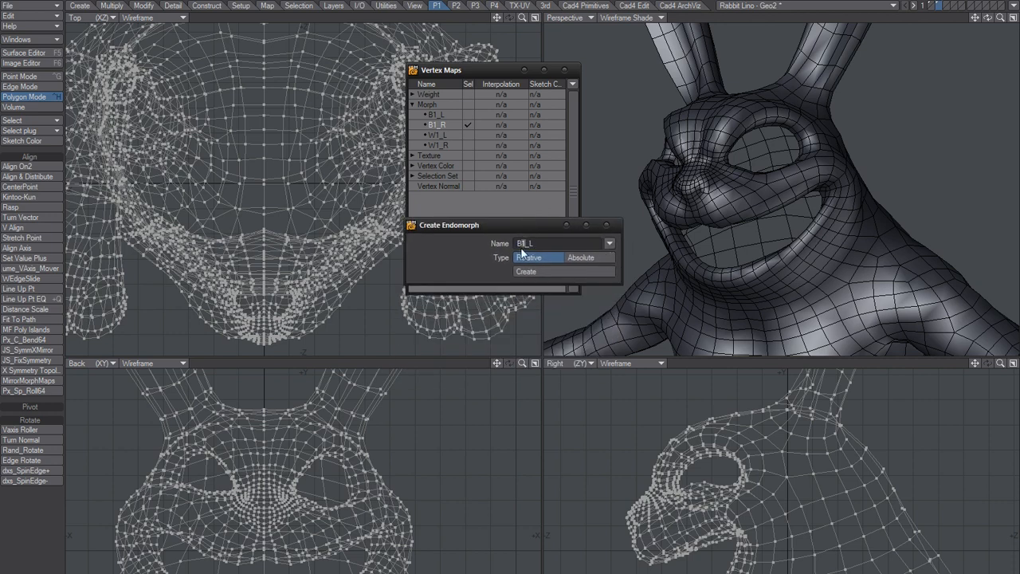
{"action": "type", "text": "2"}
{"action": "key", "text": "Return"}
{"action": "left_click", "coordinate": [532, 272]}
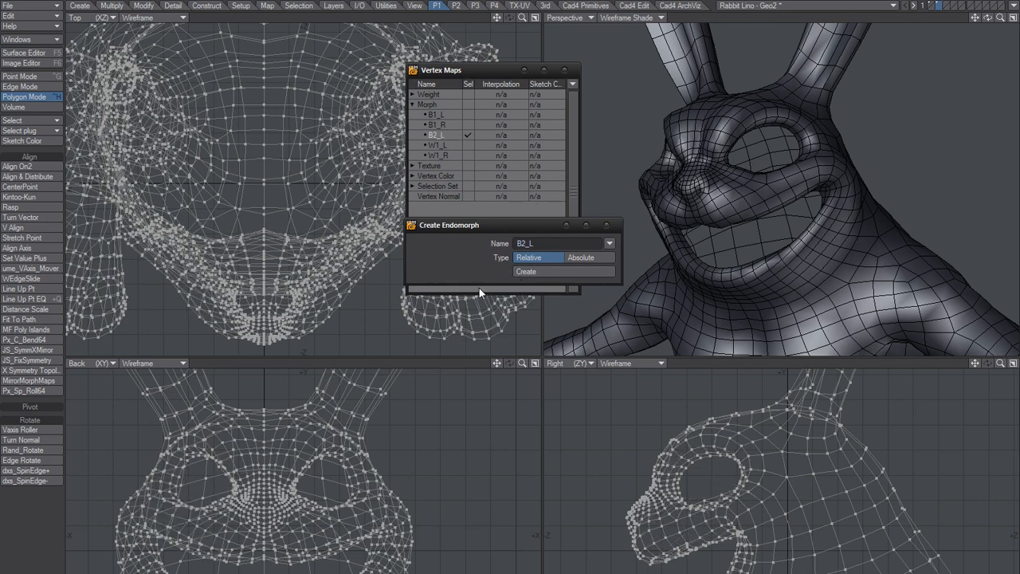
- Close the endomorph dialog and shape the B2_L morph by pulling the brow down over the rabbit's left eye
{"action": "left_click", "coordinate": [607, 226]}
{"action": "left_click_drag", "start_coordinate": [700, 222], "coordinate": [740, 226], "text": "alt"}
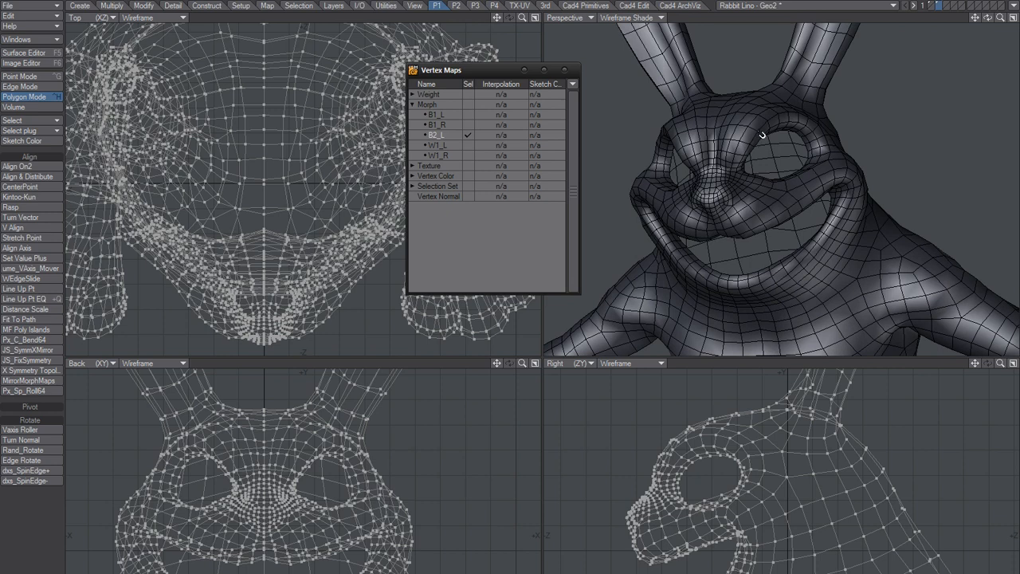
{"action": "left_click_drag", "start_coordinate": [677, 202], "coordinate": [684, 190], "text": "alt"}
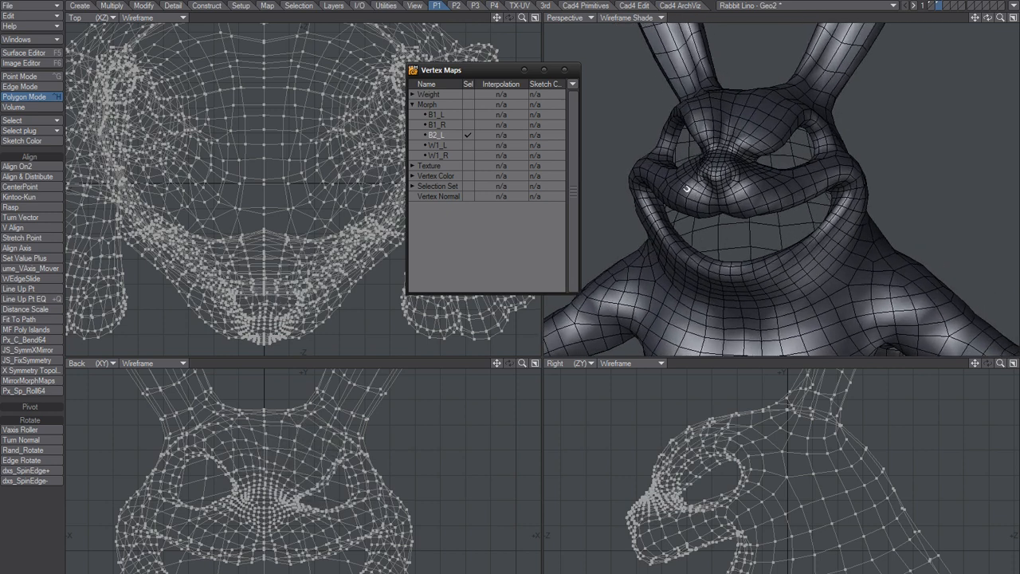
- Deselect the B2_L morph, and mirror the _L morph maps to _R from +X to -X
{"action": "left_click", "coordinate": [441, 135]}
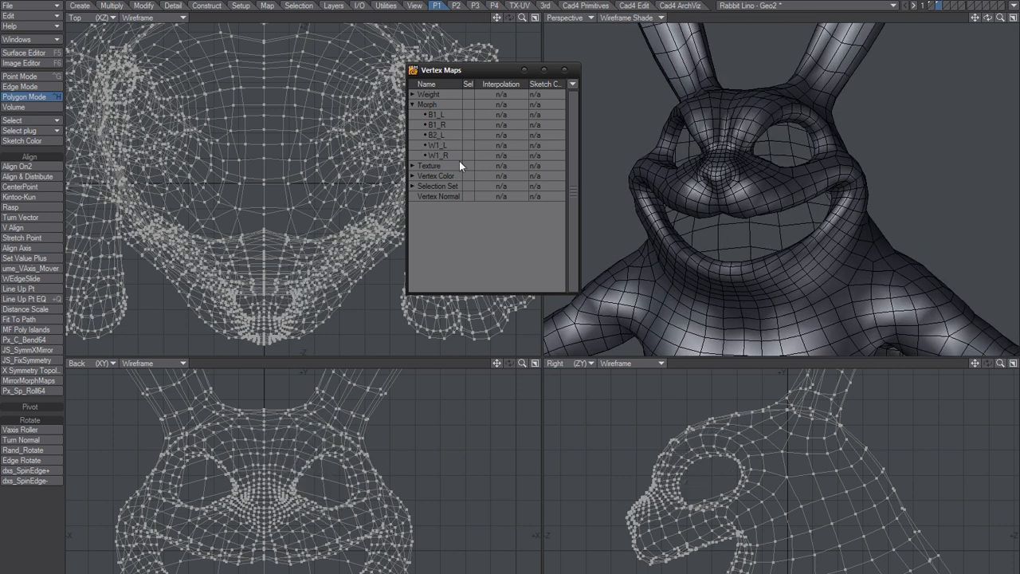
{"action": "left_click", "coordinate": [43, 380]}
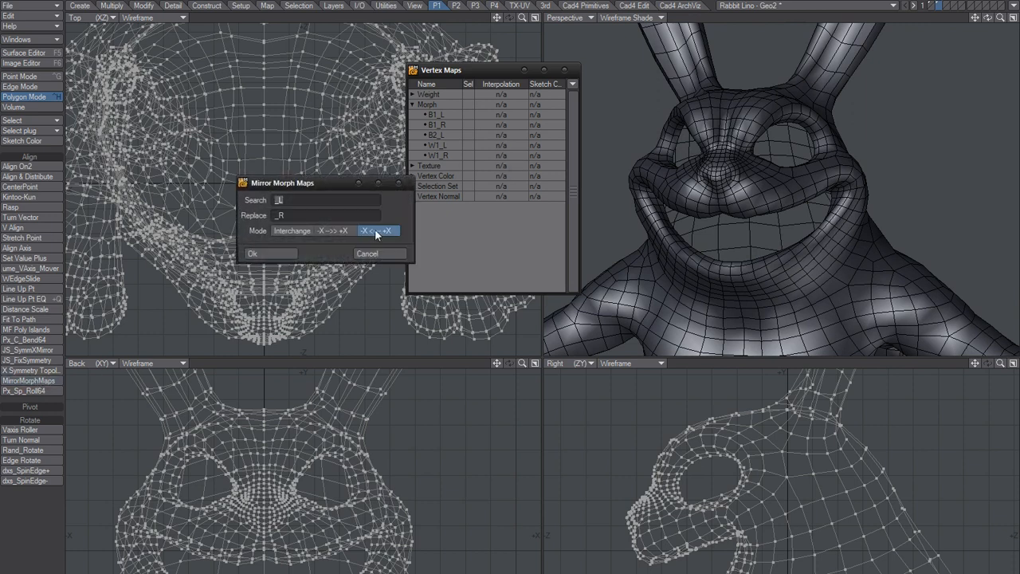
{"action": "left_click", "coordinate": [272, 253]}
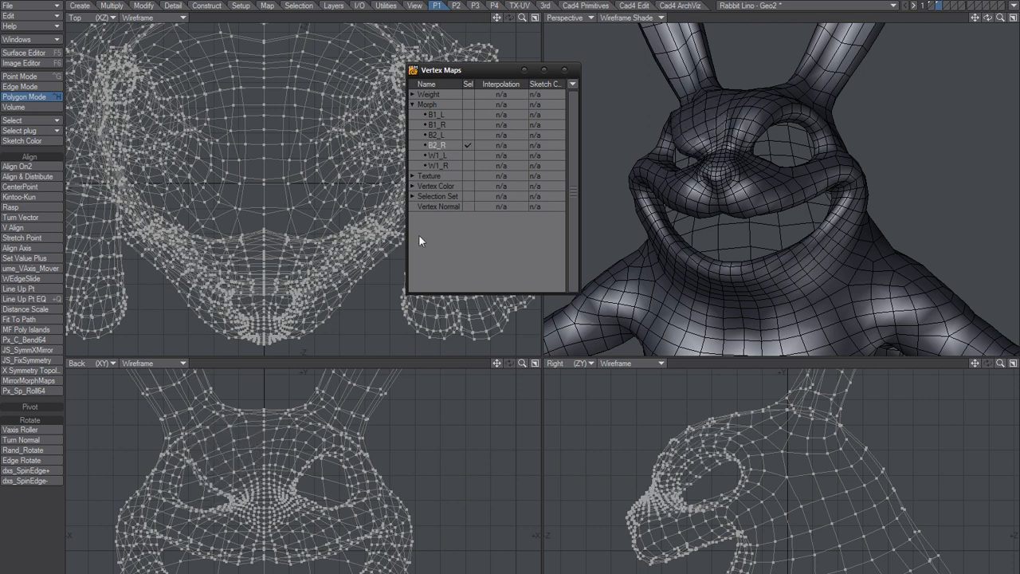
- Compare the B2_L and B2_R morphs on the rabbit's face from several angles, ending on B2_R
{"action": "mouse_move", "coordinate": [751, 197]}
{"action": "left_mouse_down", "text": "alt"}
{"action": "mouse_move", "coordinate": [770, 192]}
{"action": "mouse_move", "coordinate": [731, 212]}
{"action": "mouse_move", "coordinate": [749, 200]}
{"action": "left_mouse_up", "text": "alt"}
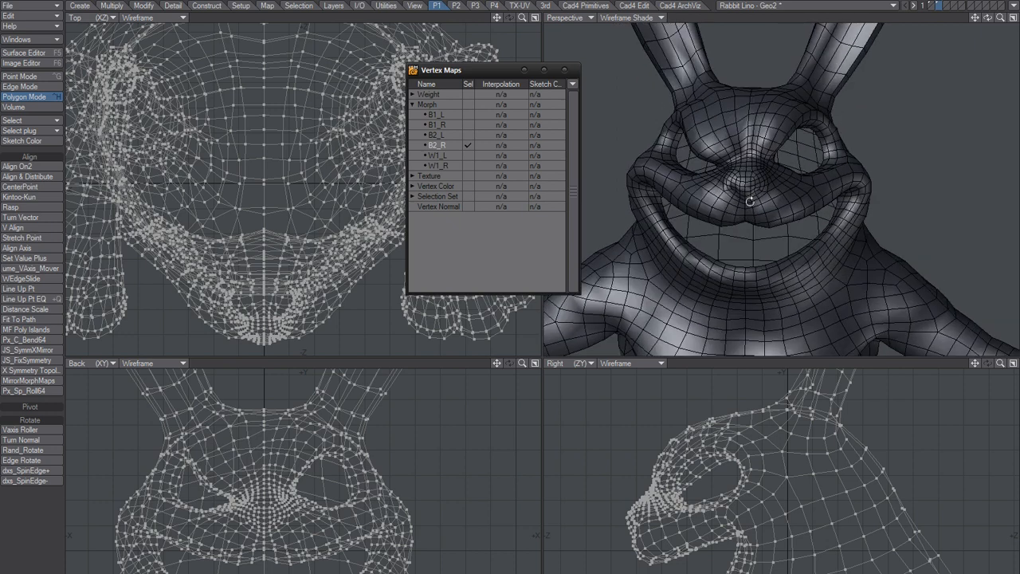
{"action": "left_click", "coordinate": [443, 135]}
{"action": "left_click", "coordinate": [444, 144]}
{"action": "left_click", "coordinate": [445, 137]}
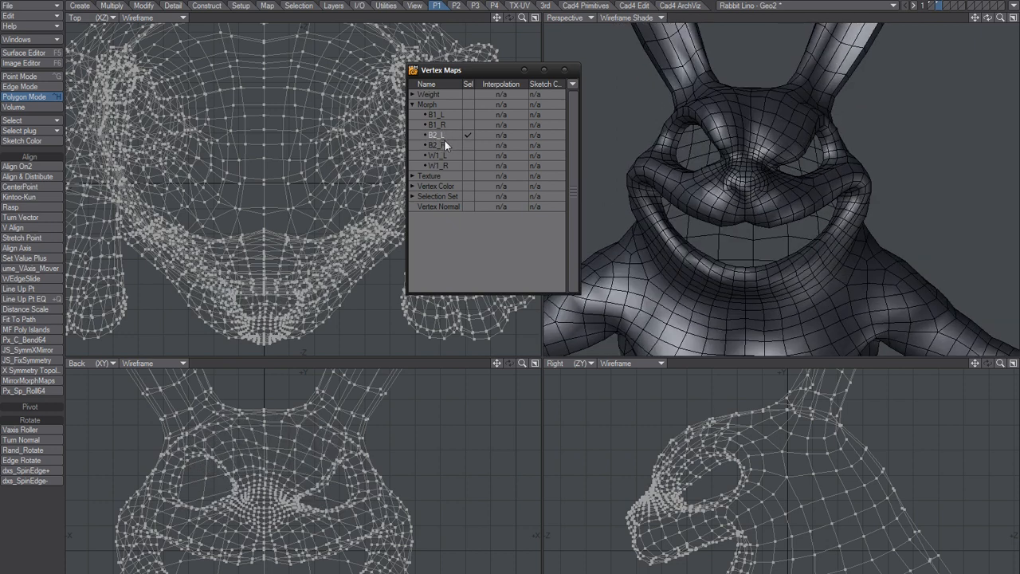
{"action": "left_click", "coordinate": [444, 146]}
{"action": "left_click_drag", "start_coordinate": [805, 190], "coordinate": [715, 196], "text": "alt"}
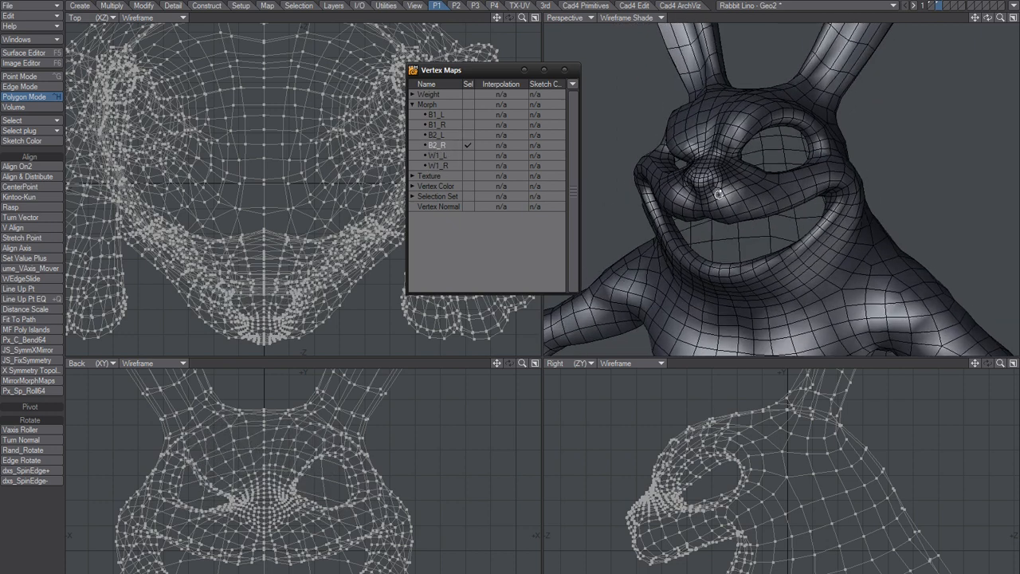
{"action": "left_click_drag", "start_coordinate": [731, 232], "coordinate": [744, 210], "text": "alt"}
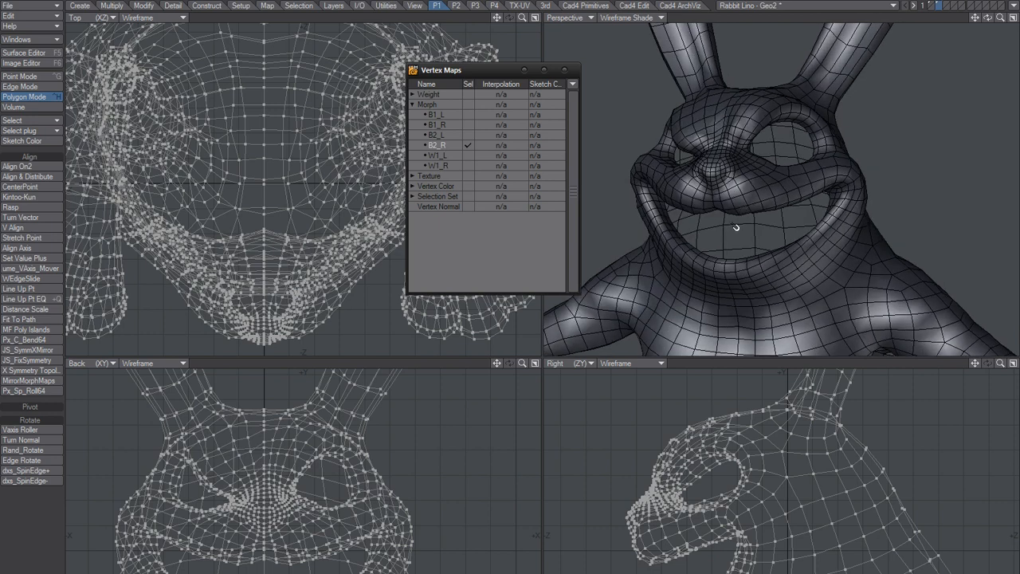
{"action": "left_click_drag", "start_coordinate": [751, 216], "coordinate": [727, 197], "text": "alt"}
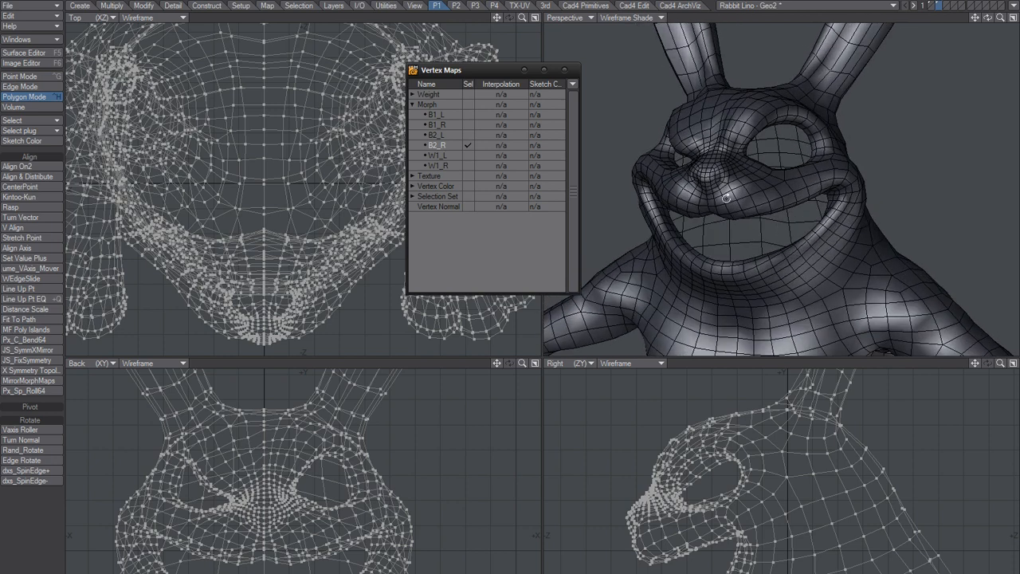
- Close the vertex maps list and examine the rabbit's face with the B2_R morph applied
{"action": "left_click", "coordinate": [564, 70]}
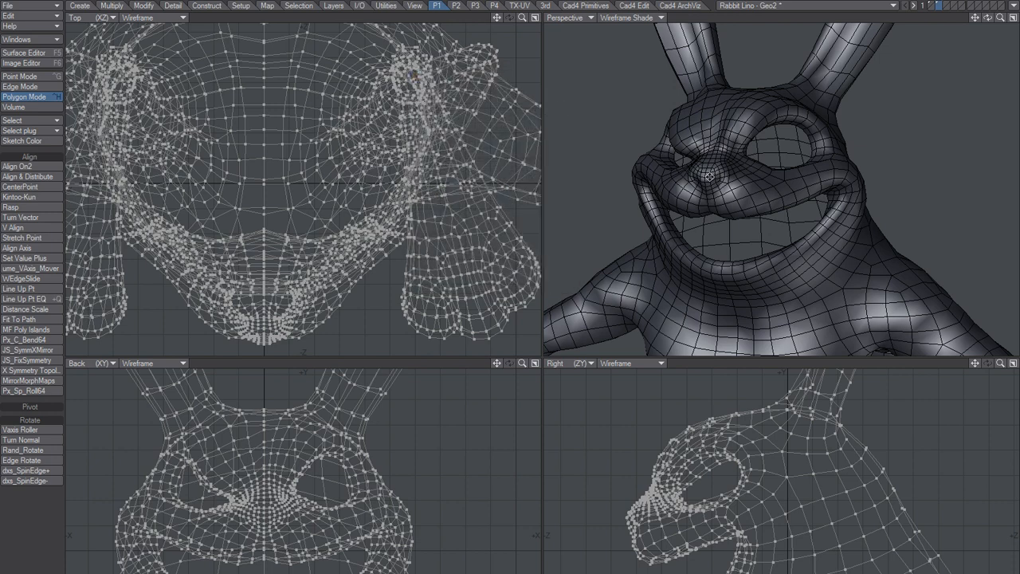
{"action": "left_click_drag", "start_coordinate": [711, 179], "coordinate": [761, 185], "text": "alt+shift"}
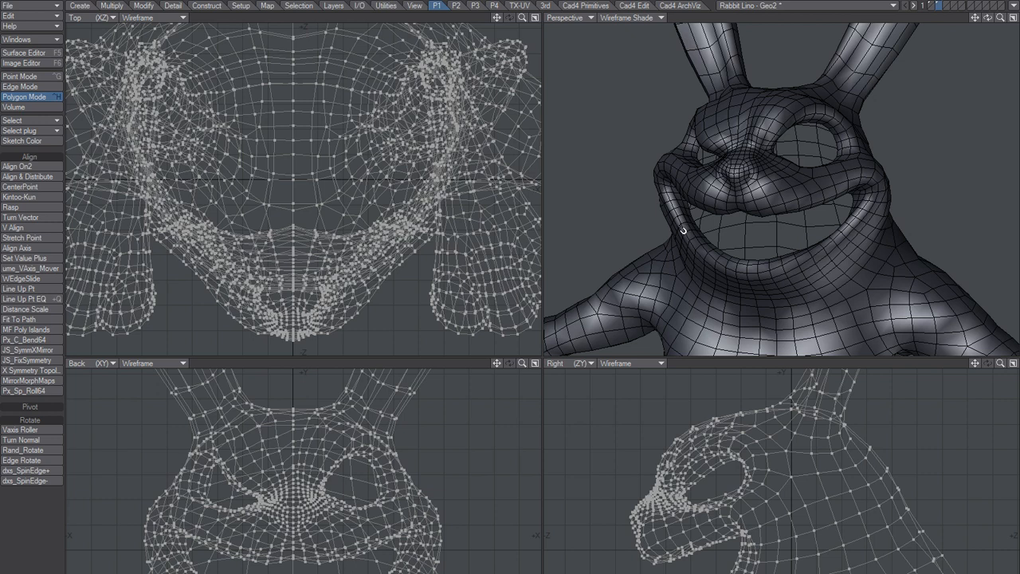
{"action": "left_click_drag", "start_coordinate": [783, 224], "coordinate": [749, 236], "text": "alt"}
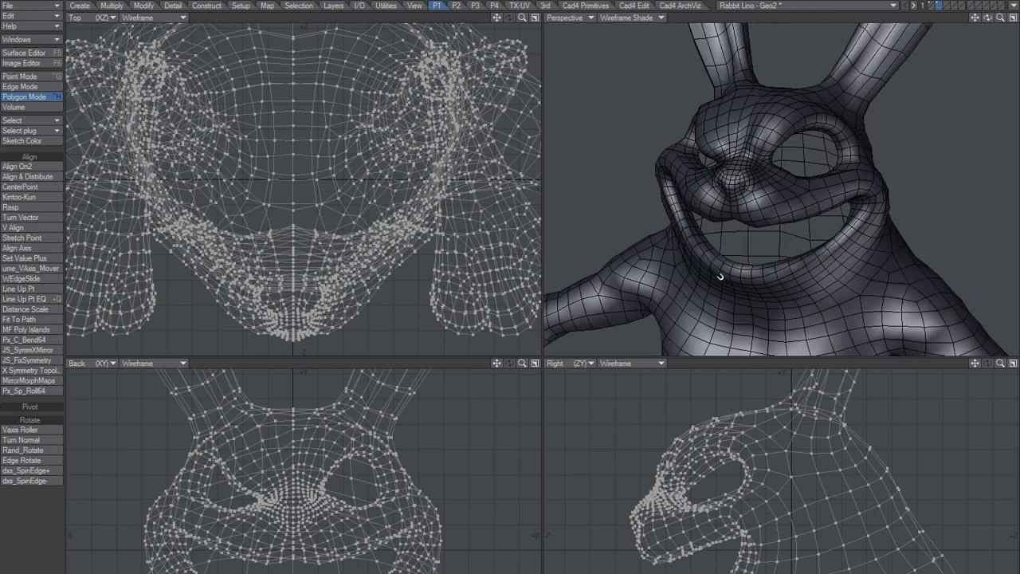